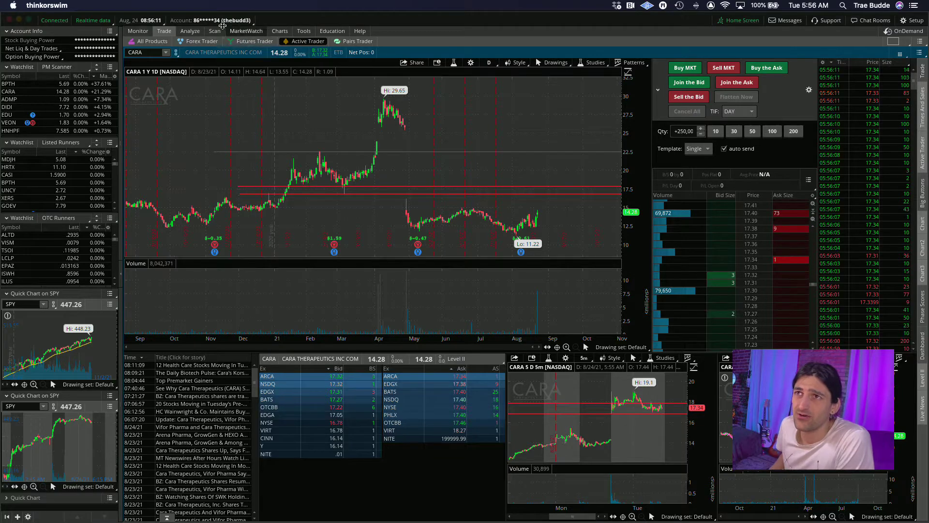
# Check the Stock Hacker pre-market scan, then zoom CARA's 5-minute chart to the latest session
pyautogui.click(212, 31)
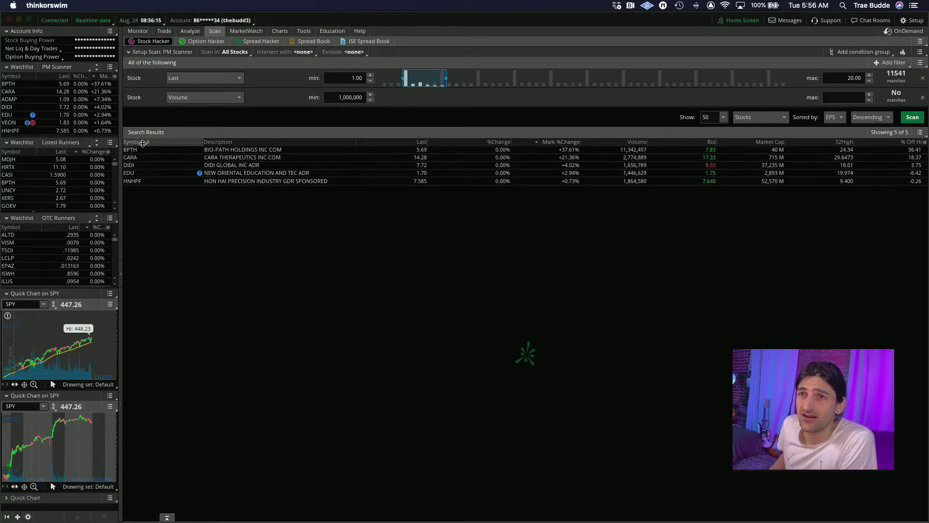
pyautogui.click(162, 31)
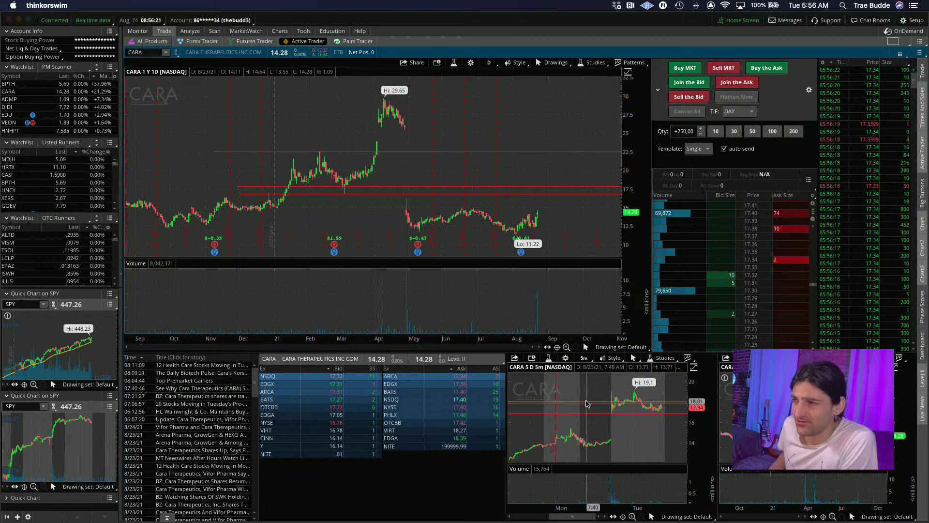
pyautogui.scroll(3, 603, 403)
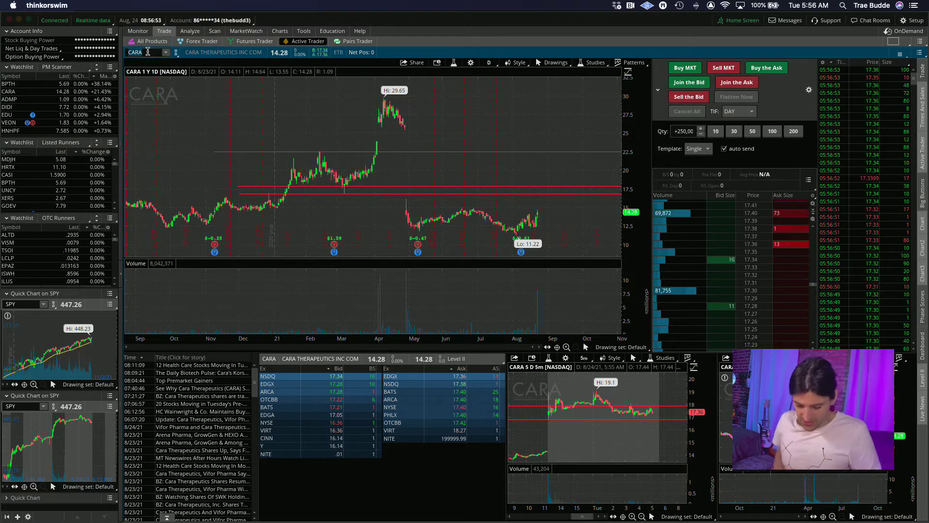
# Load BPTH into the linked charts and zoom in on its 5-minute chart
pyautogui.write('PTH')
pyautogui.press('Return')
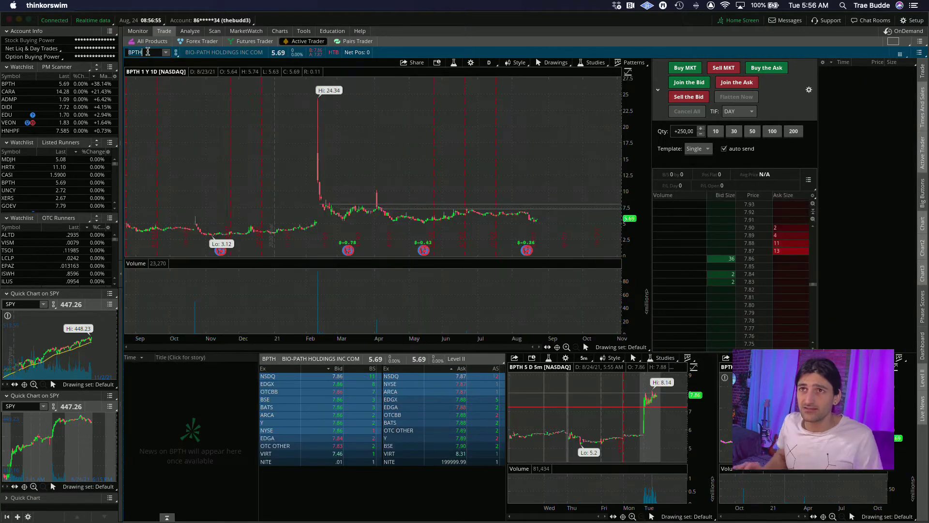
pyautogui.scroll(3, 556, 396)
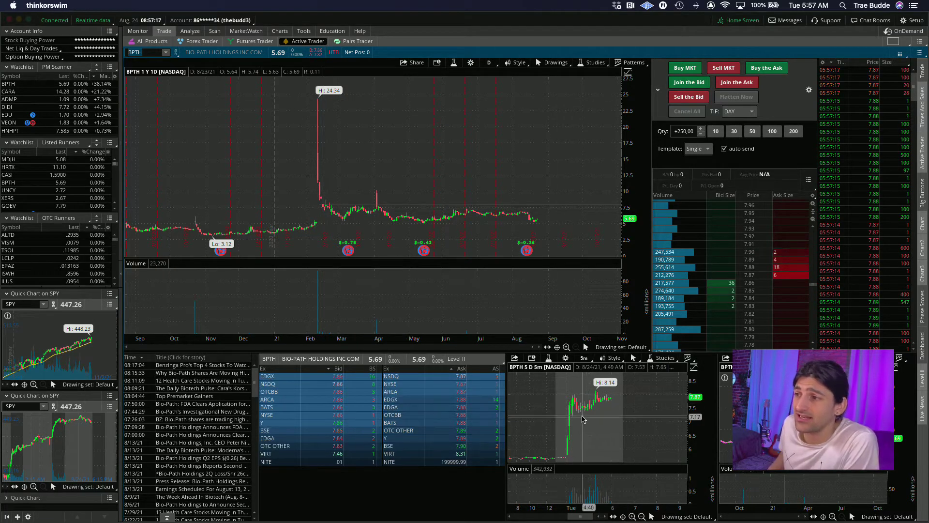
# Replace BPTH's $7.24 price level with one near 7.22, then glance at the Google Docs watchlist
pyautogui.moveTo(584, 417)
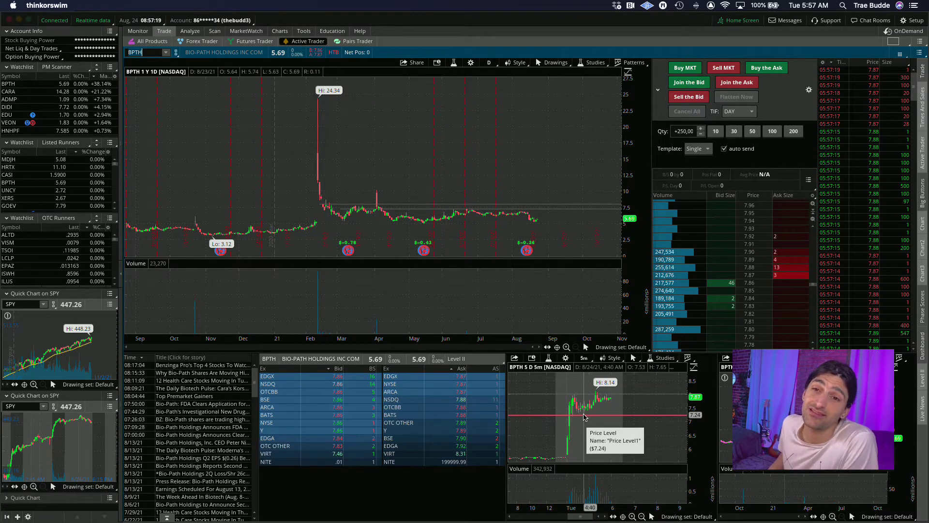
pyautogui.click(584, 418)
pyautogui.press('Delete')
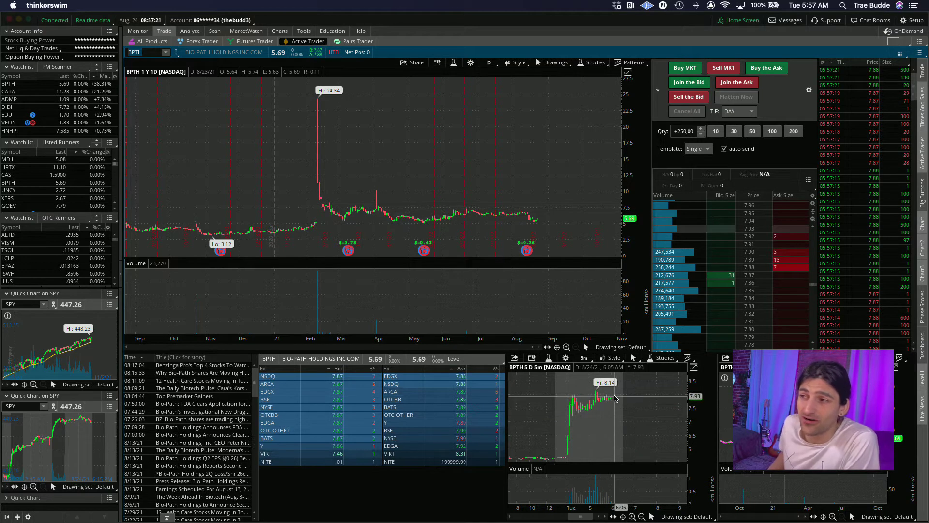
pyautogui.click(627, 415)
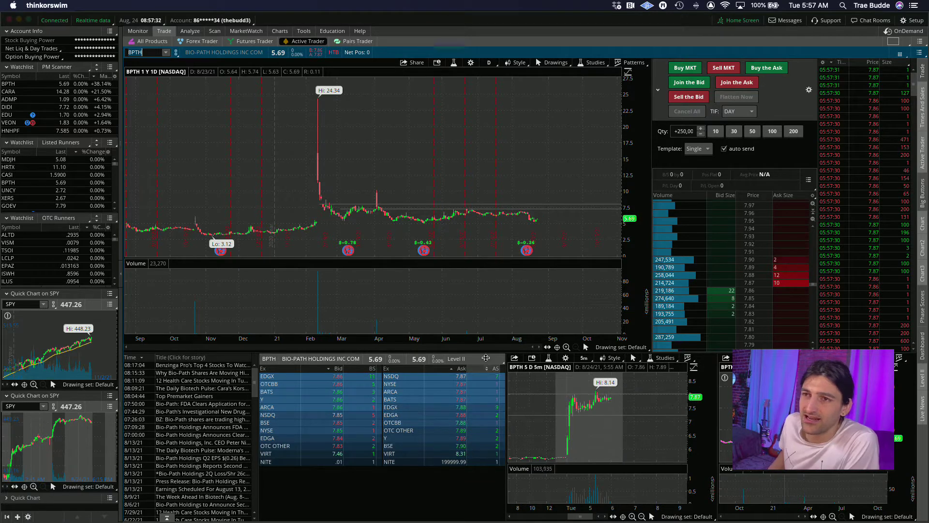
pyautogui.press('super+Tab')
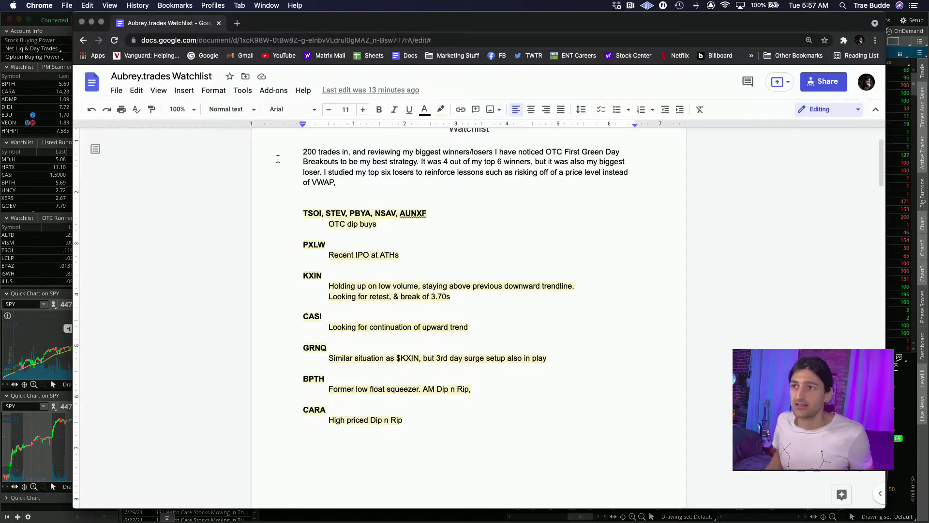
pyautogui.press('super+Tab')
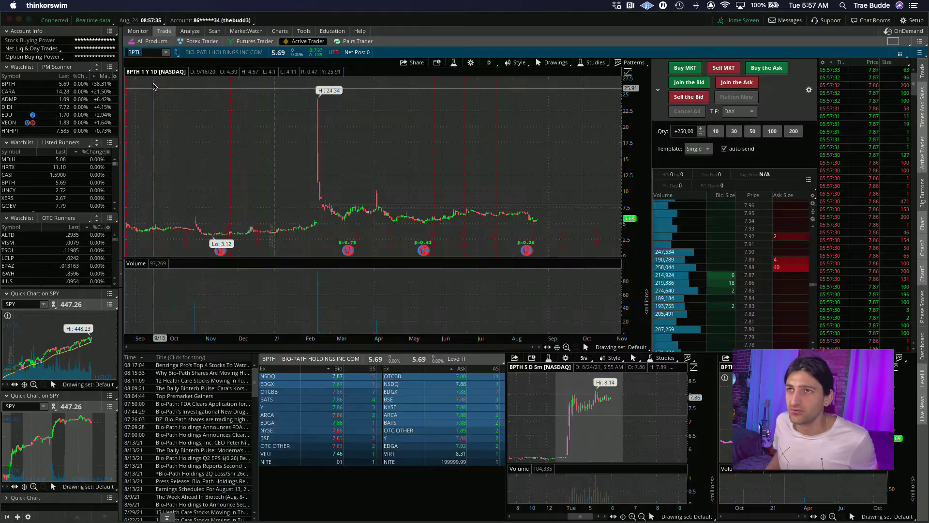
# Load TSOI and zoom its daily chart to July through October, then bring up PBYA
pyautogui.click(148, 53)
pyautogui.write('TSOI')
pyautogui.press('Return')
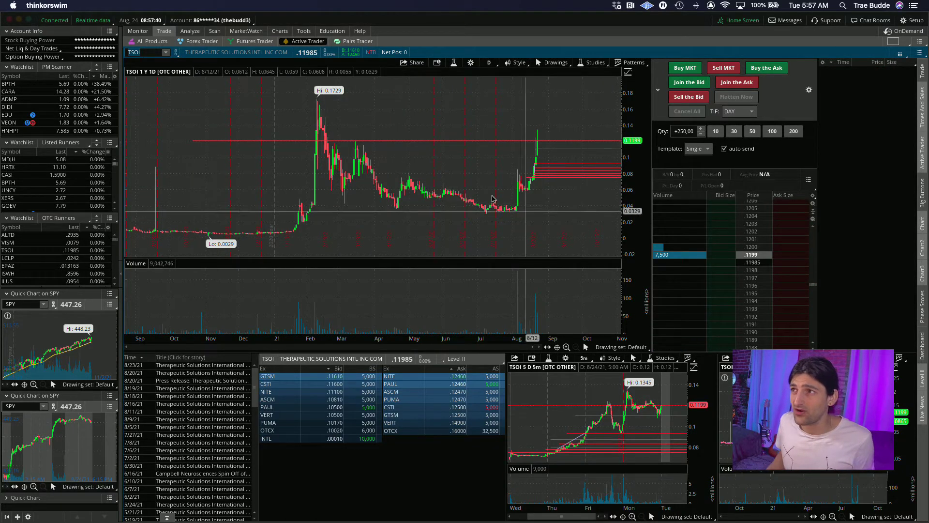
pyautogui.moveTo(491, 194); pyautogui.dragTo(602, 193)
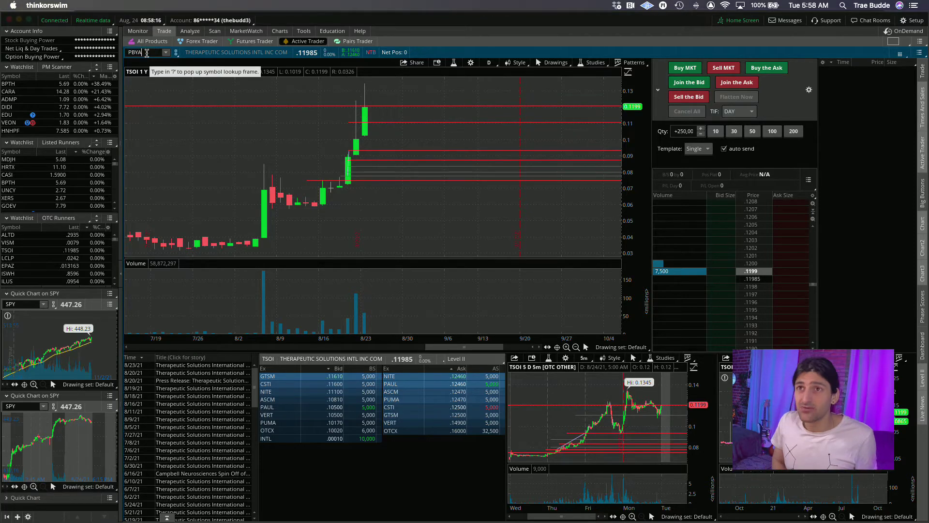
pyautogui.press('Return')
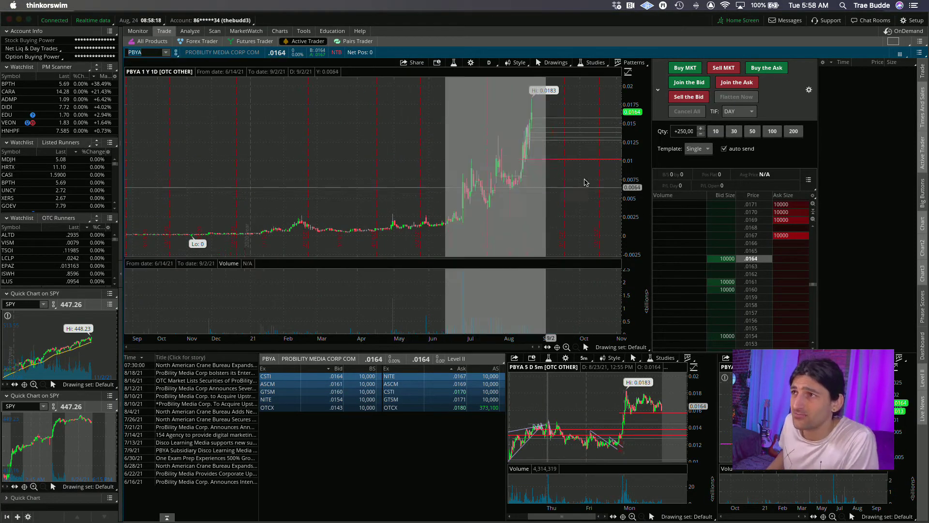
# Reframe PBYA's daily chart by zooming out, then narrow it to mid-August onward
pyautogui.scroll(3, 585, 182)
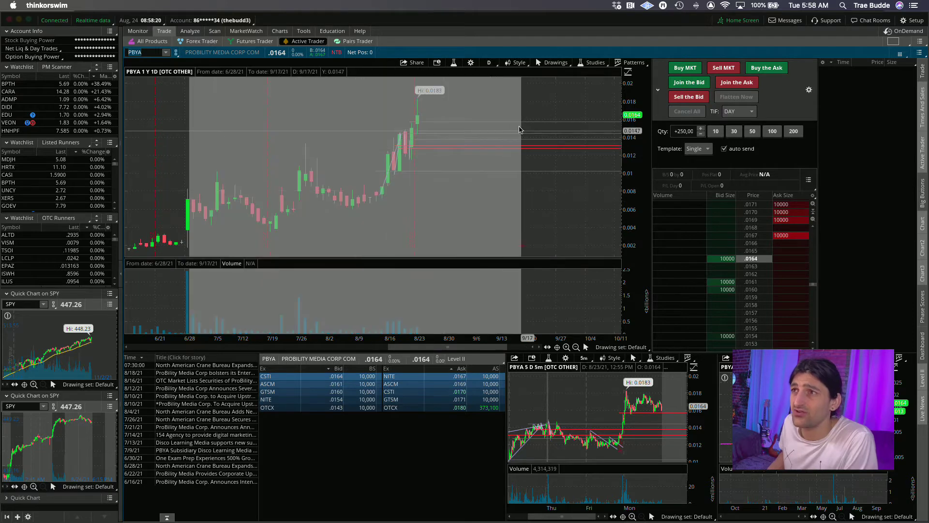
pyautogui.moveTo(519, 130)
pyautogui.mouseDown()
pyautogui.moveTo(478, 138)
pyautogui.moveTo(520, 141)
pyautogui.mouseUp()
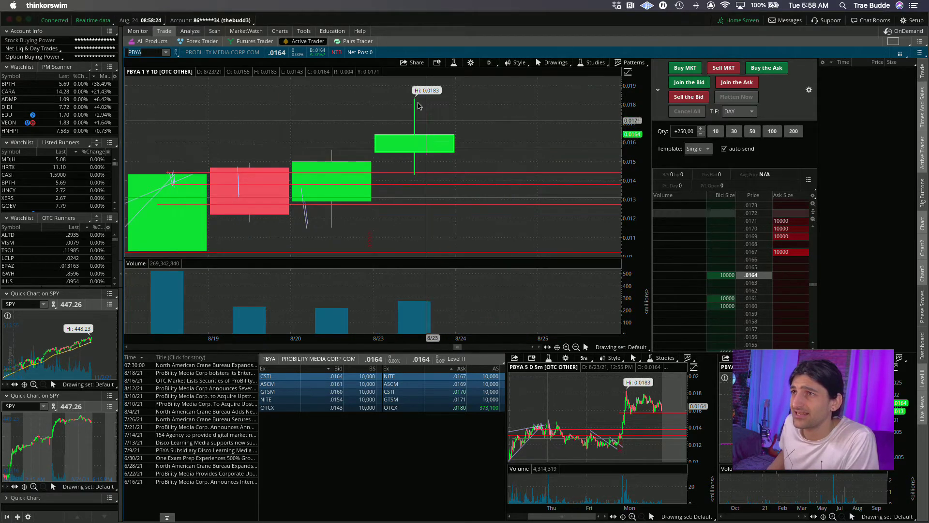
pyautogui.click(576, 347)
pyautogui.click(576, 347)
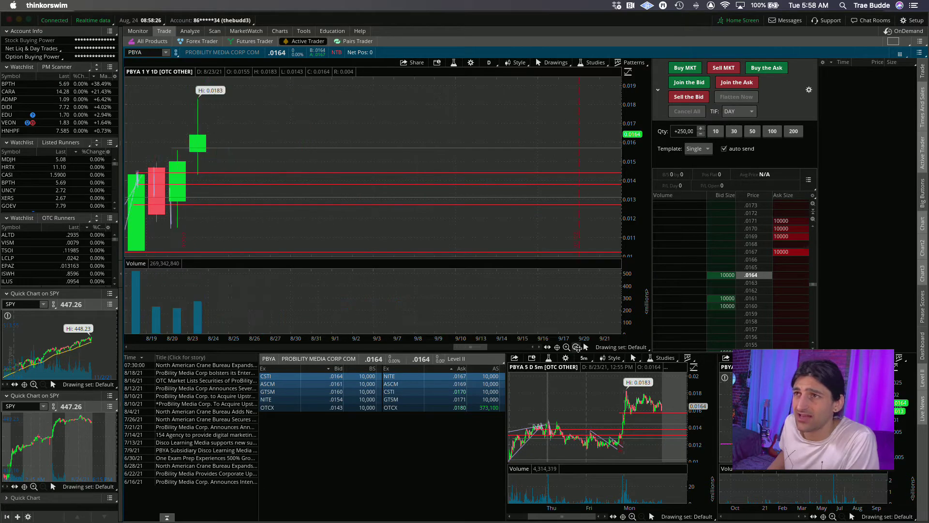
pyautogui.click(576, 347)
pyautogui.moveTo(405, 162); pyautogui.dragTo(562, 194)
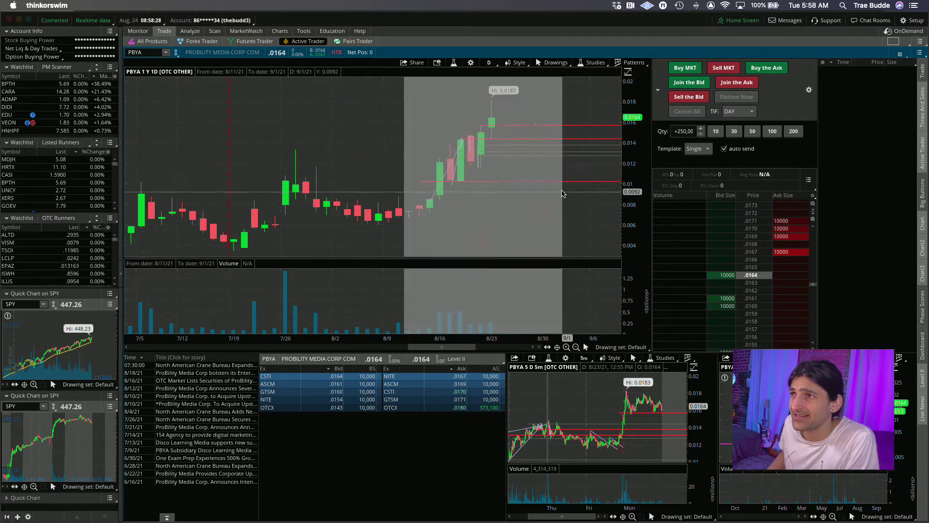
pyautogui.scroll(5, 661, 442)
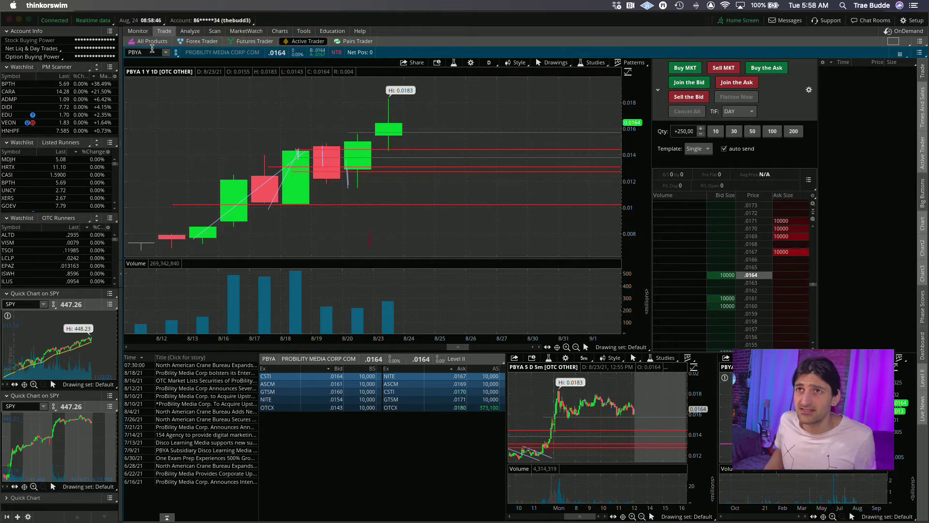
# Load STEV into the linked charts and check it against the Google Docs watchlist
pyautogui.press('Return')
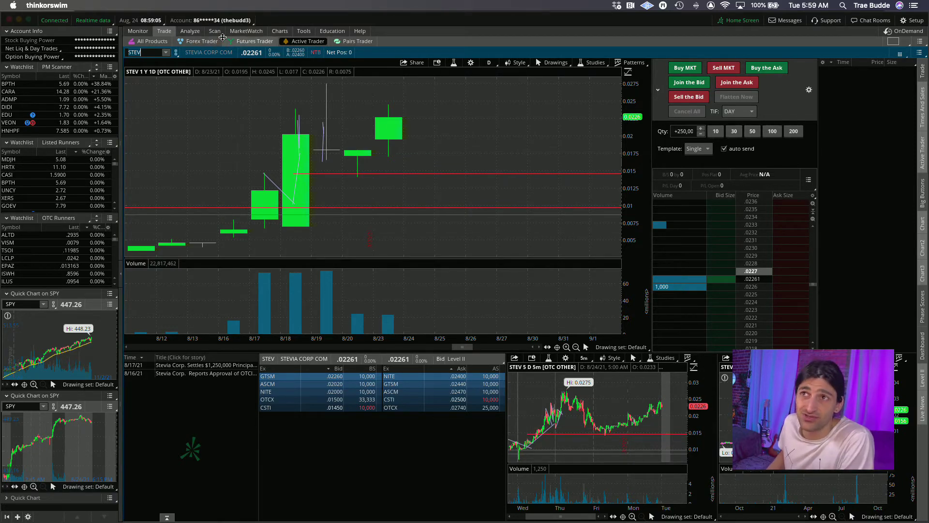
pyautogui.press('super+Tab')
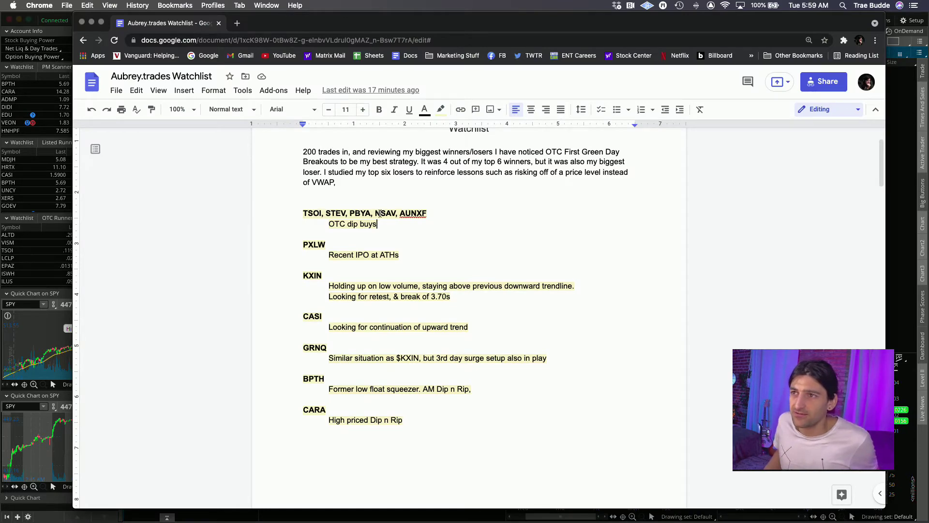
pyautogui.press('super+Tab')
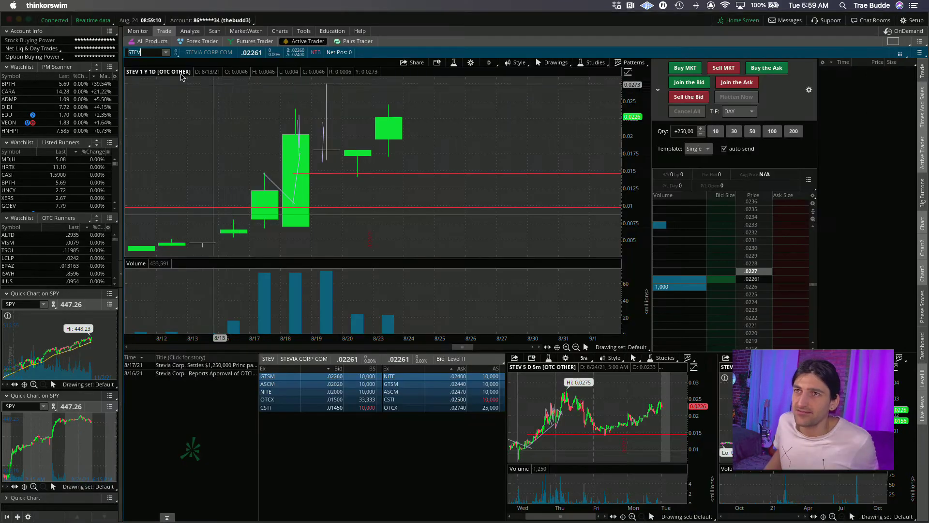
# Load NSAV and widen its daily chart to show the early-August spike, then bring up AUNXF
pyautogui.click(147, 52)
pyautogui.write('NSAV')
pyautogui.press('Return')
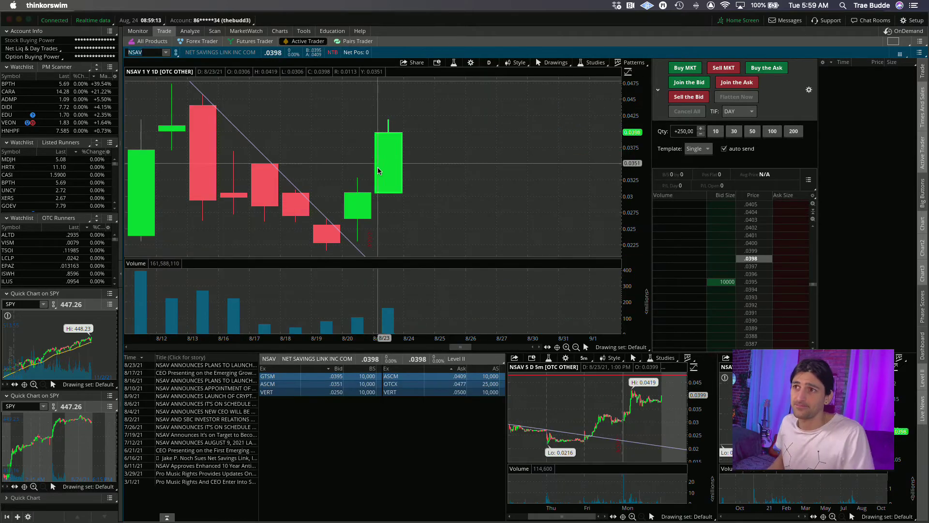
pyautogui.click(575, 347)
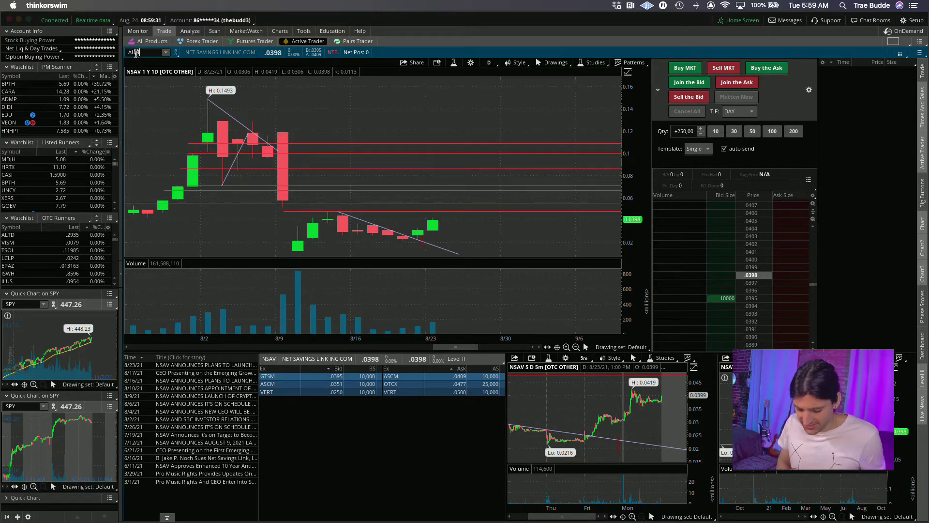
pyautogui.press('Return')
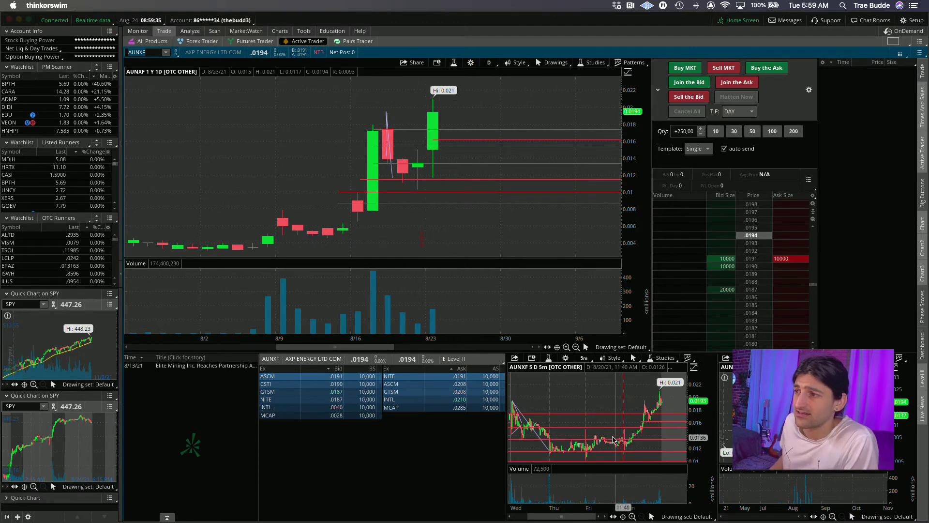
# Zoom AUNXF's 5-minute chart, then select the PXLW through GRNQ entries in the Google Docs watchlist
pyautogui.scroll(3, 563, 455)
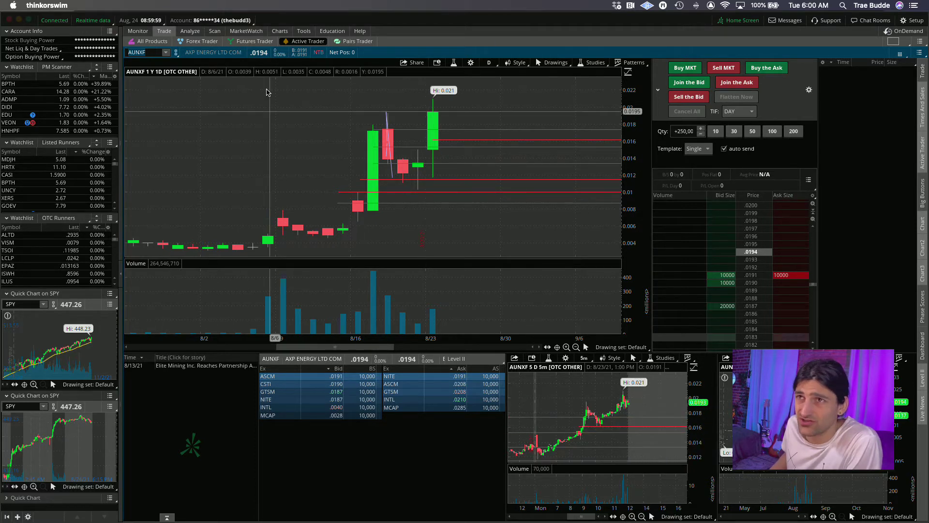
pyautogui.press('super+Tab')
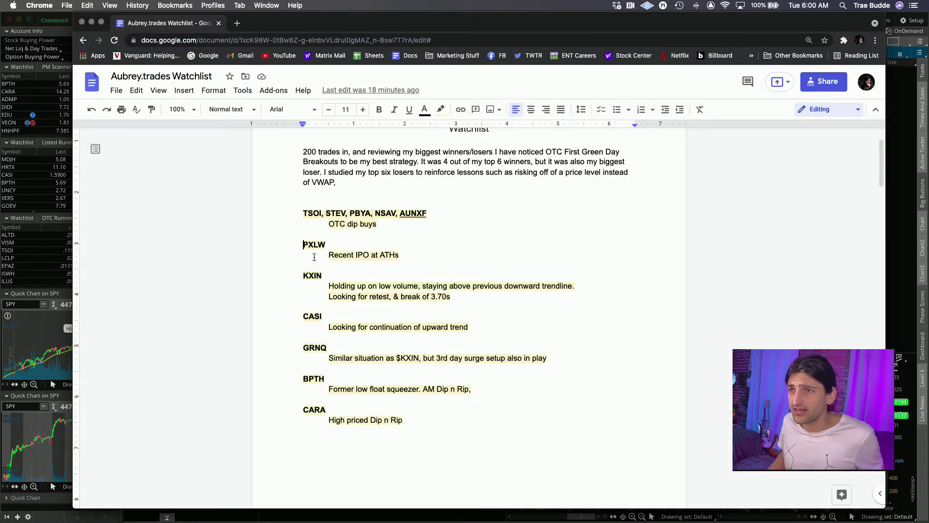
pyautogui.moveTo(314, 257); pyautogui.dragTo(327, 350)
pyautogui.press('super+Tab')
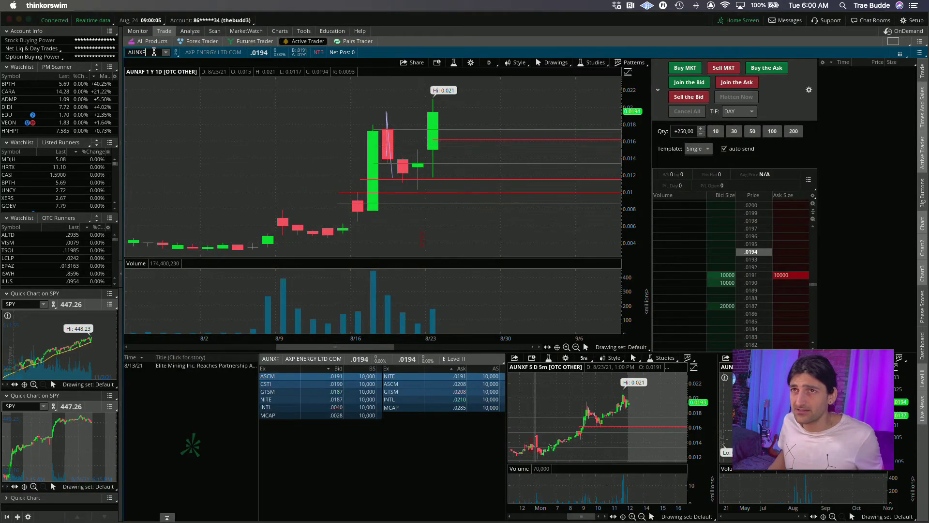
pyautogui.press('super+Tab')
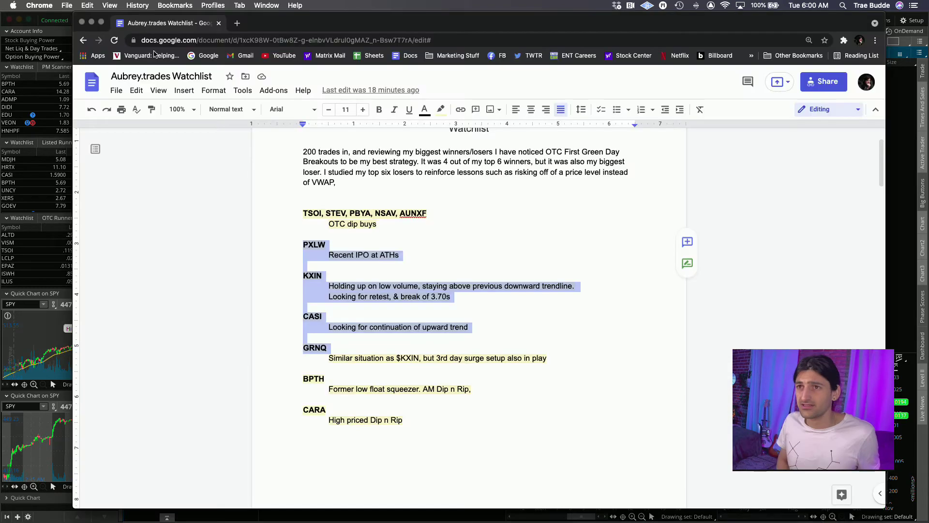
# Load PXLW and narrow its daily chart to late July through September
pyautogui.press('super+Tab')
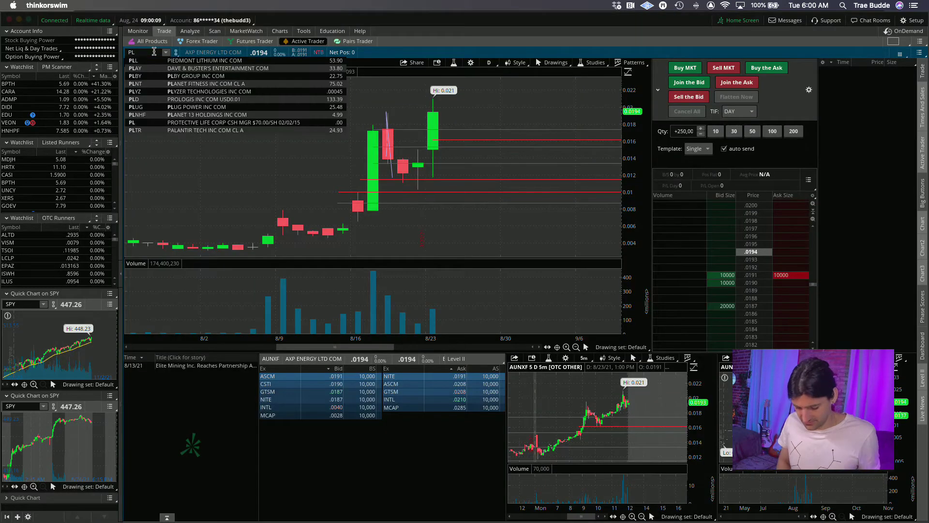
pyautogui.press('Return')
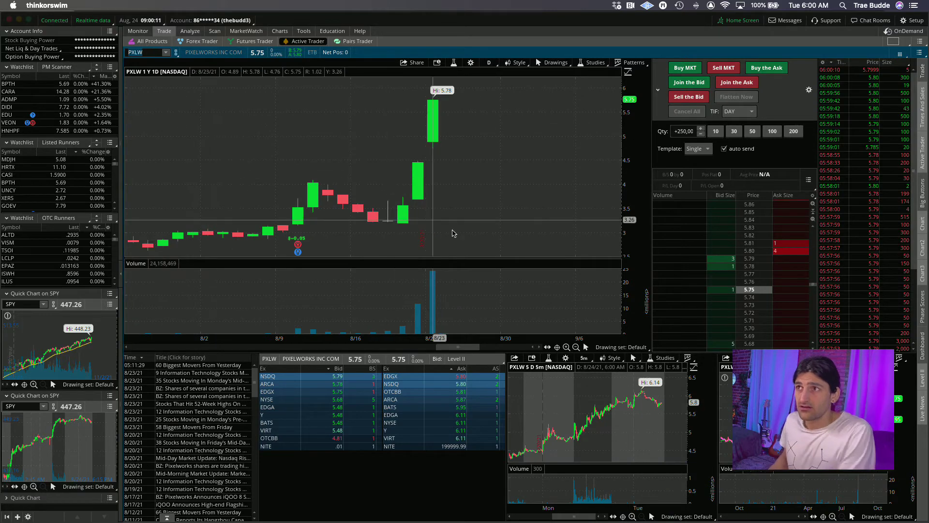
pyautogui.click(573, 348)
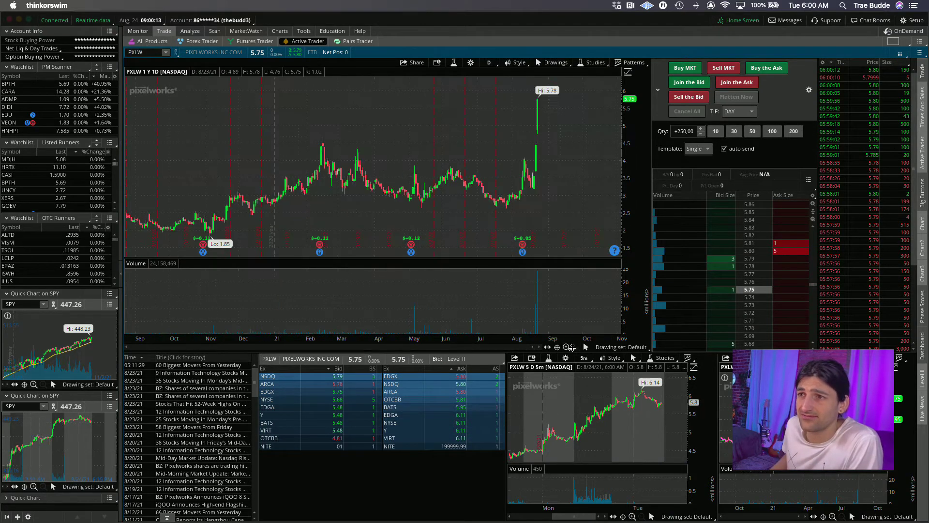
pyautogui.moveTo(612, 155); pyautogui.dragTo(493, 155)
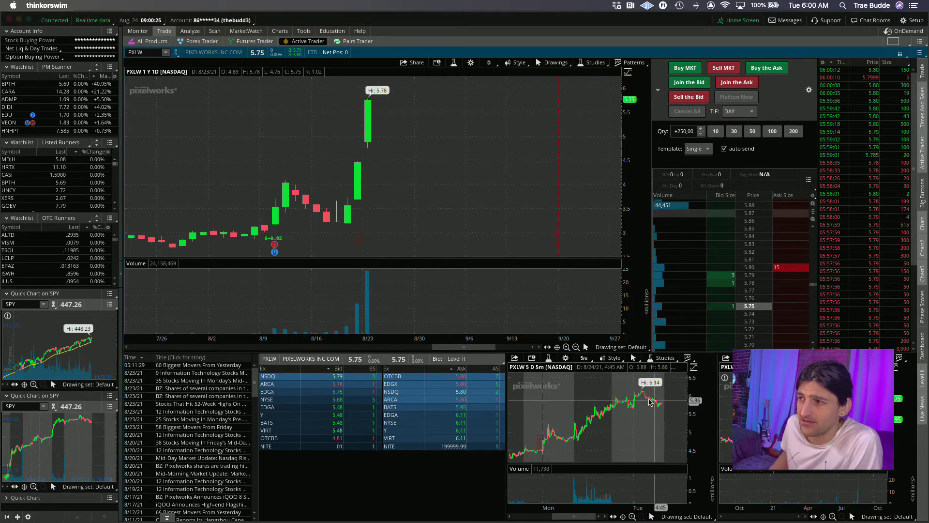
# Draw price levels at 5.66 and 5.45 on PXLW's 5-minute chart, then check the watchlist
pyautogui.rightClick(649, 411)
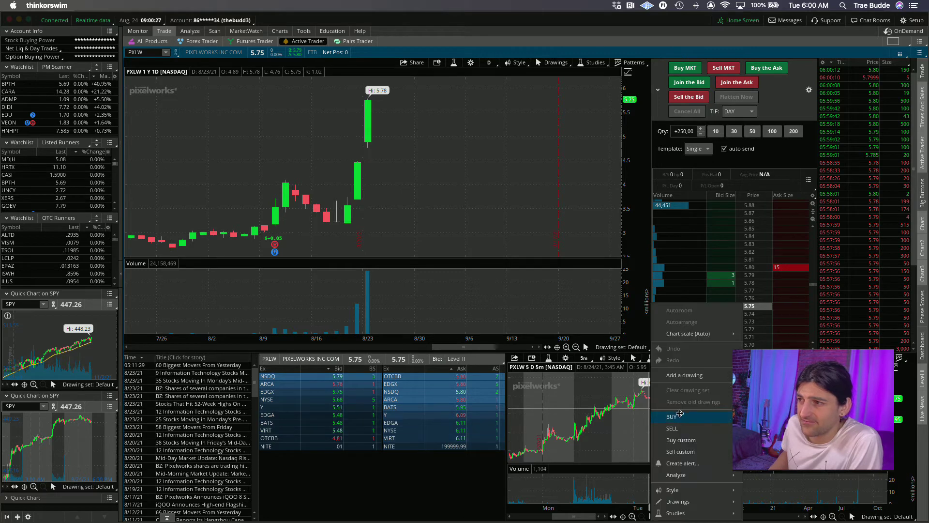
pyautogui.moveTo(696, 377)
pyautogui.click(766, 213)
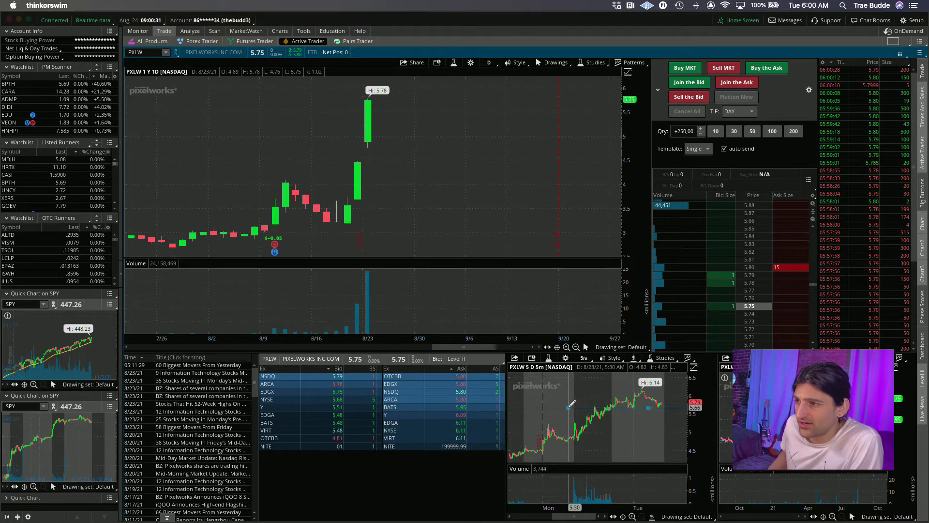
pyautogui.click(570, 408)
pyautogui.rightClick(581, 420)
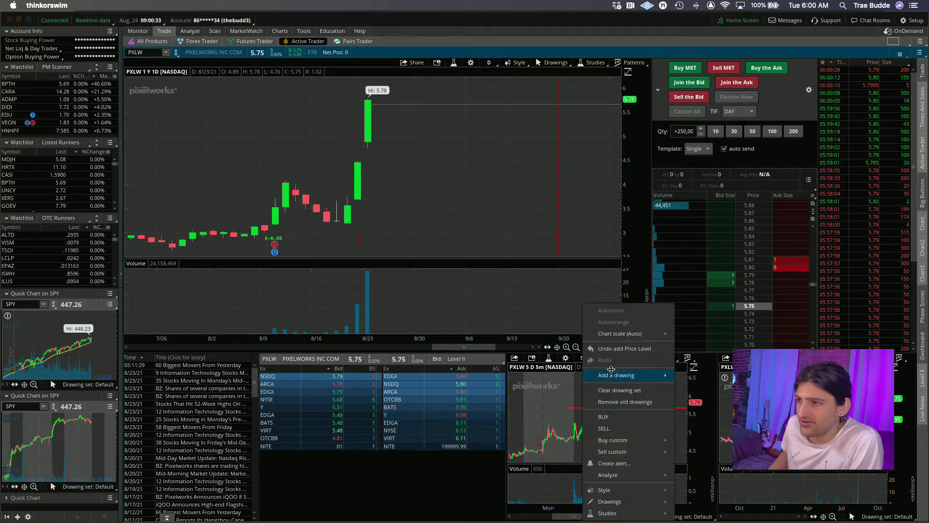
pyautogui.moveTo(625, 375)
pyautogui.click(698, 213)
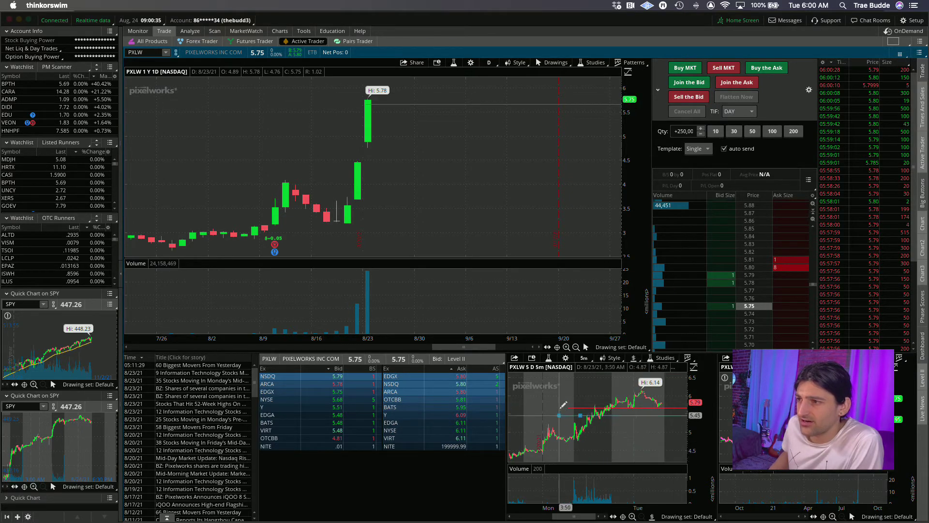
pyautogui.click(553, 415)
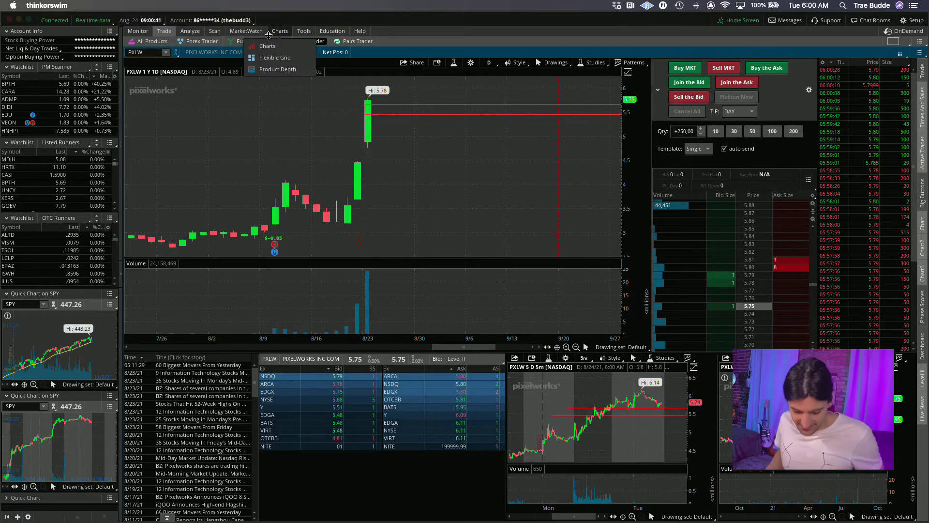
pyautogui.press('super+Tab')
pyautogui.press('super+Tab')
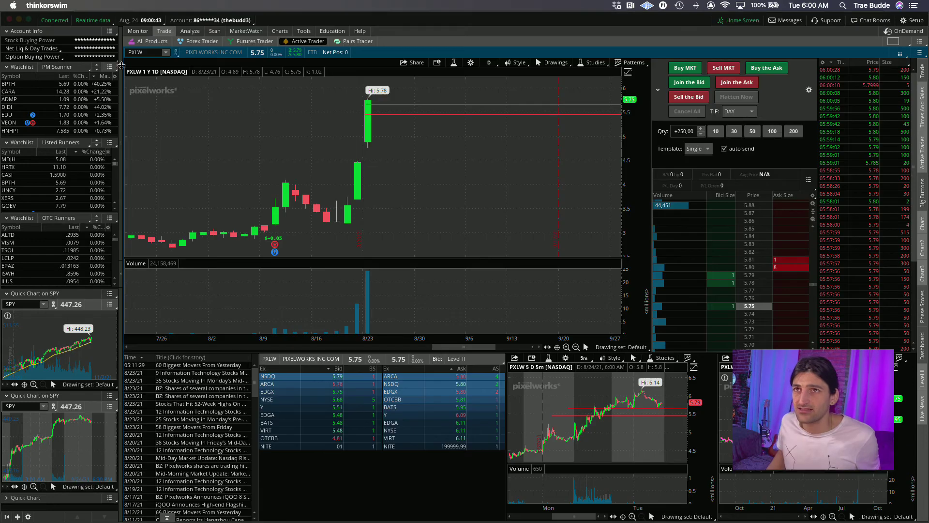
# Load KXIN, zoom its daily chart into July–September, then widen it back to about a year
pyautogui.write('K')
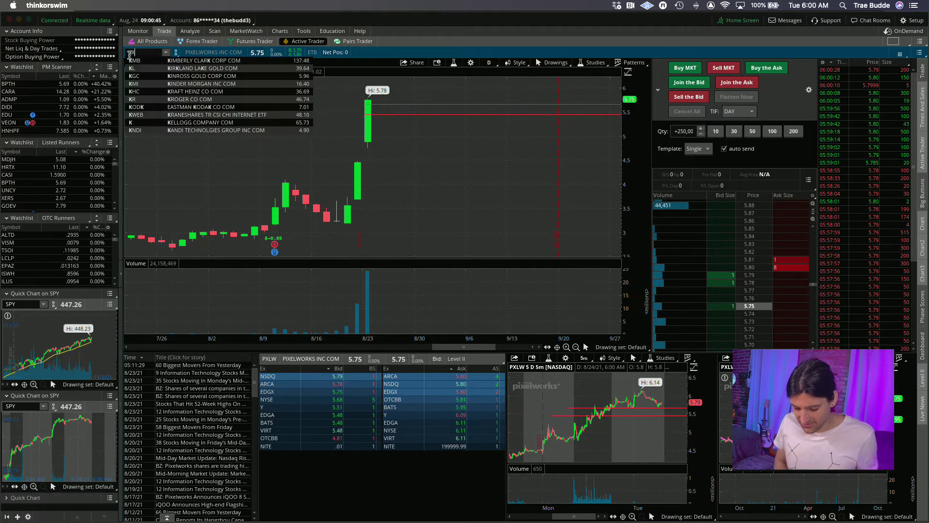
pyautogui.write('XIN')
pyautogui.press('Return')
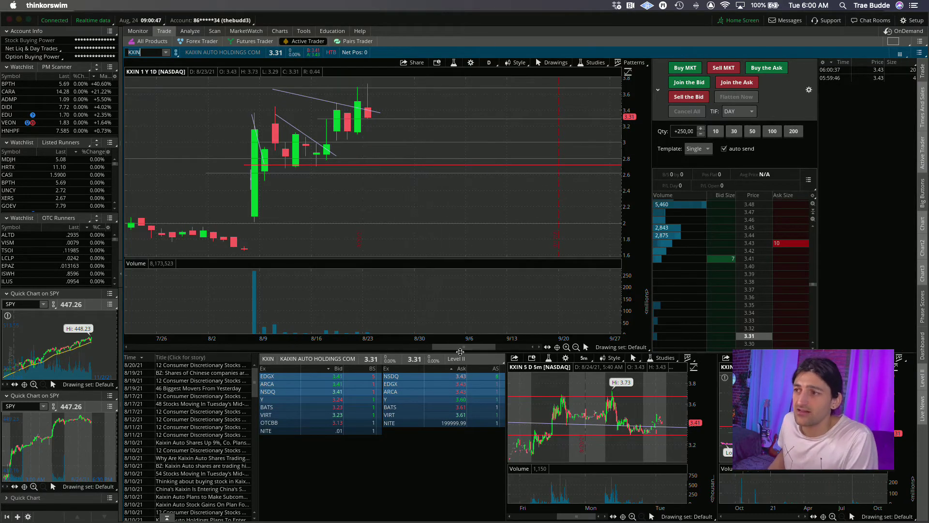
pyautogui.click(575, 347)
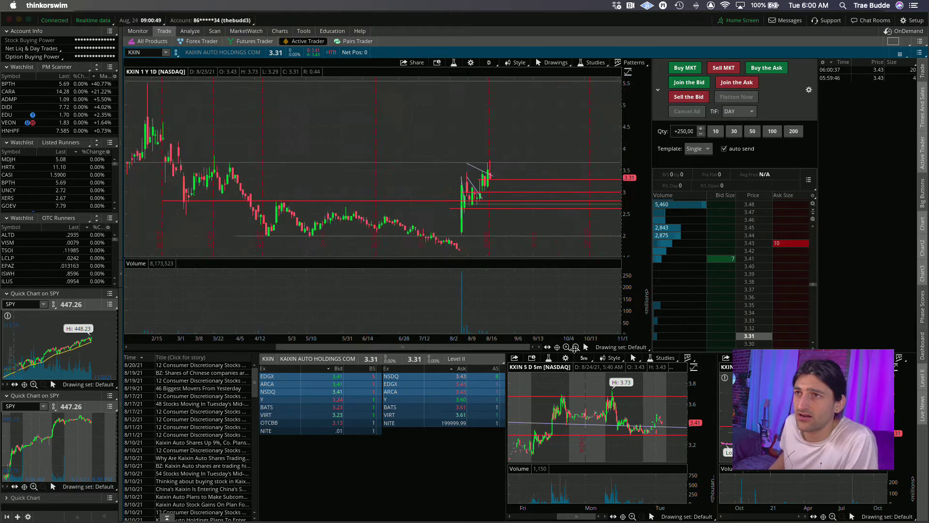
pyautogui.click(575, 347)
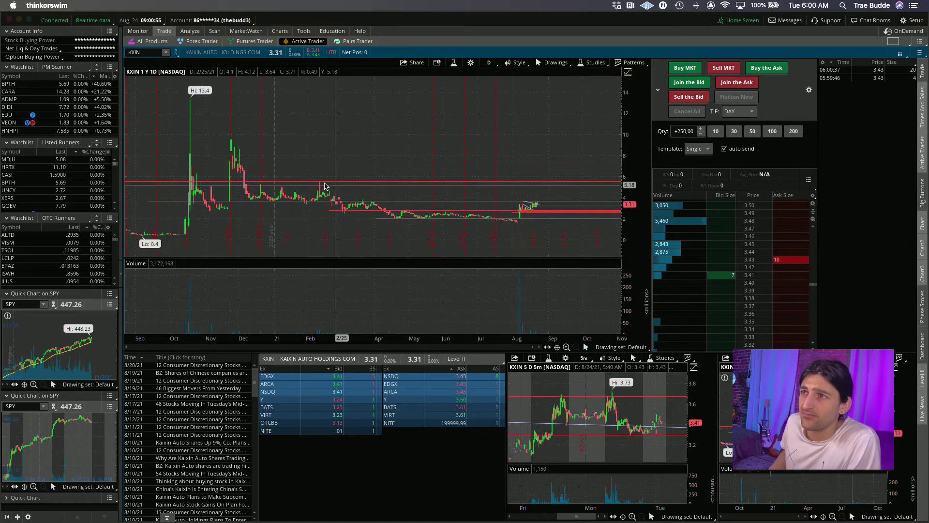
pyautogui.moveTo(488, 223); pyautogui.dragTo(590, 227)
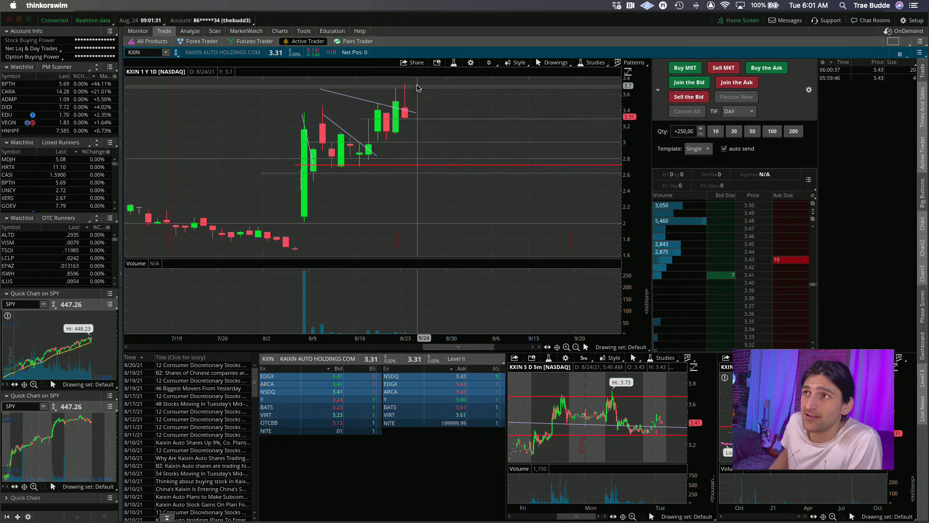
pyautogui.click(577, 348)
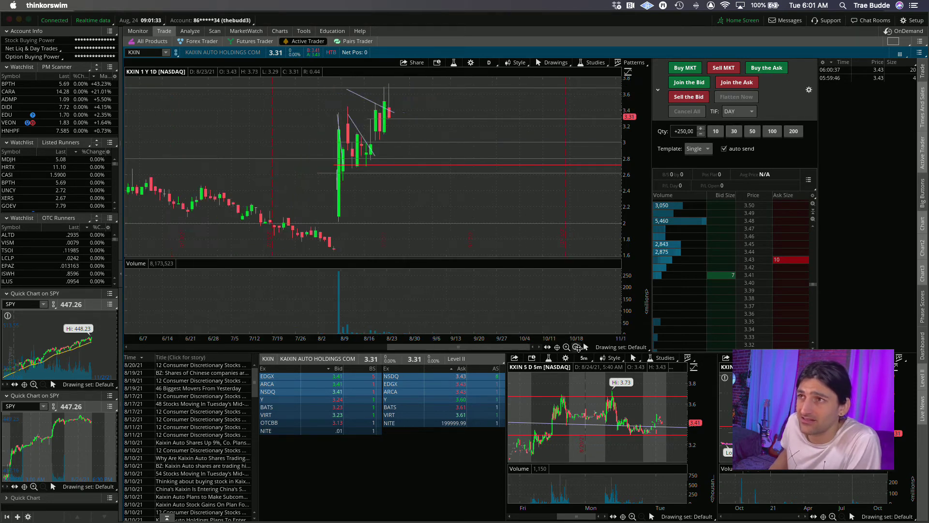
pyautogui.click(576, 347)
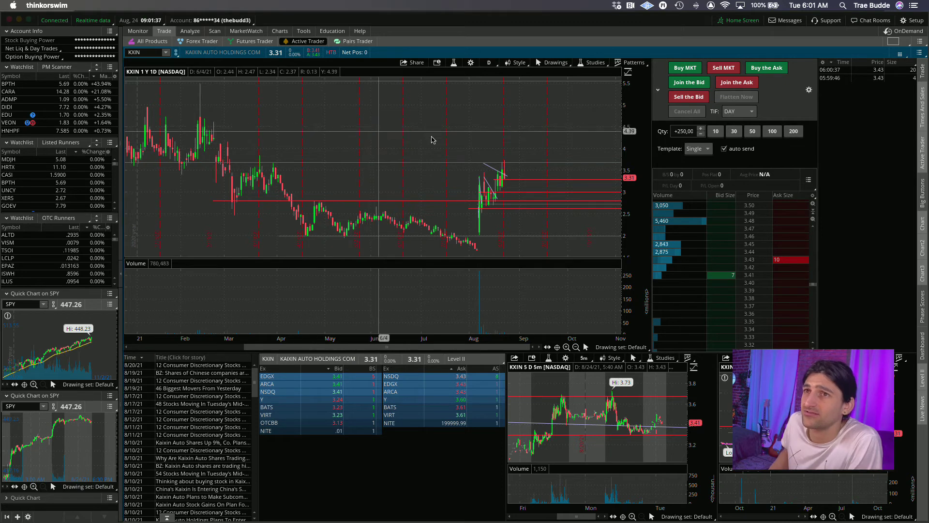
pyautogui.click(150, 53)
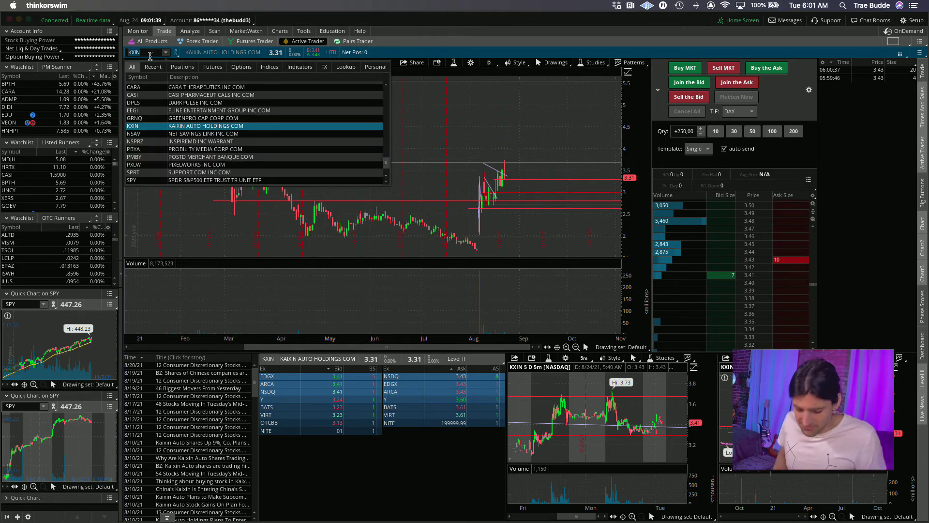
# Load GRNQ, zoom its daily chart to August–September, and return to the watchlist document
pyautogui.press('super+Tab')
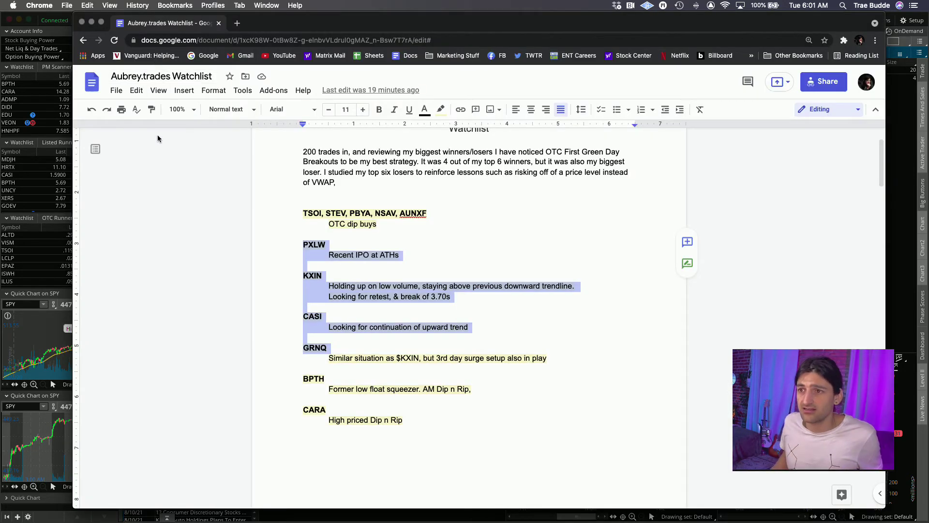
pyautogui.press('super+Tab')
pyautogui.write('GRNQ')
pyautogui.press('Return')
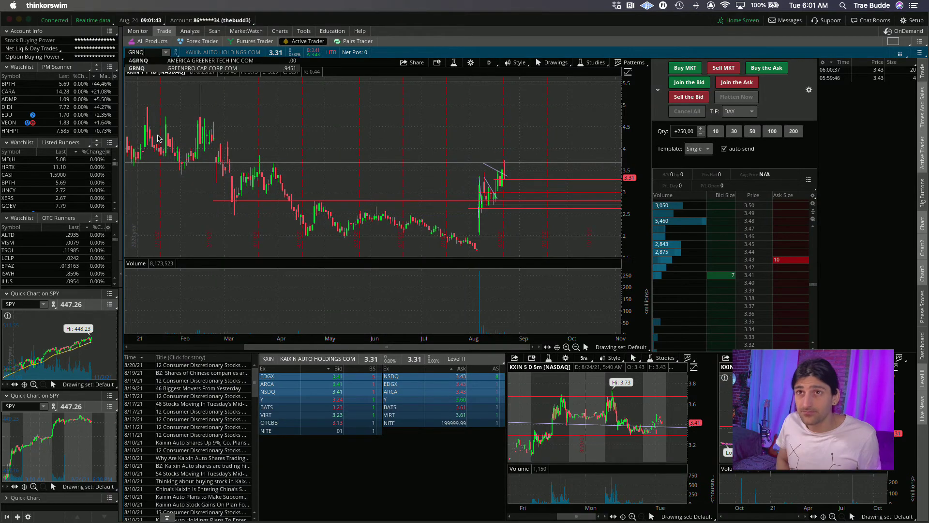
pyautogui.moveTo(492, 233); pyautogui.dragTo(543, 238)
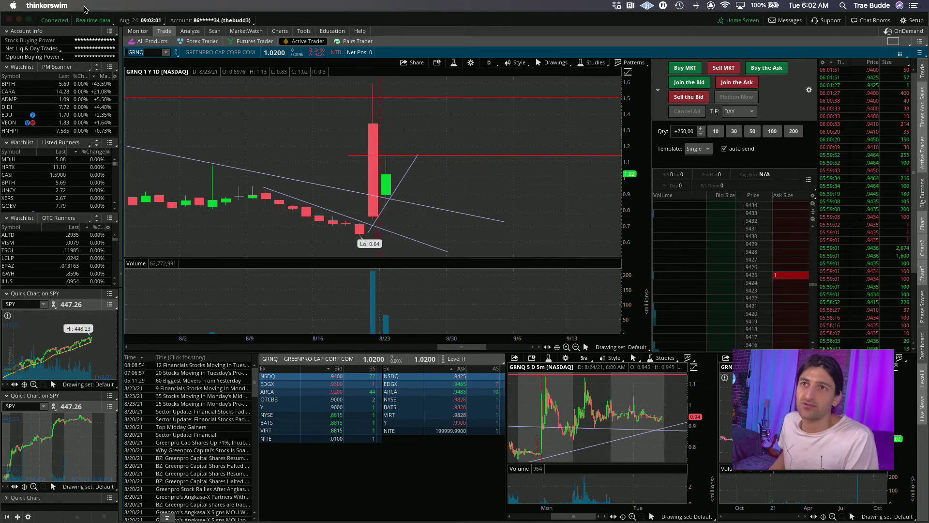
pyautogui.press('super+Tab')
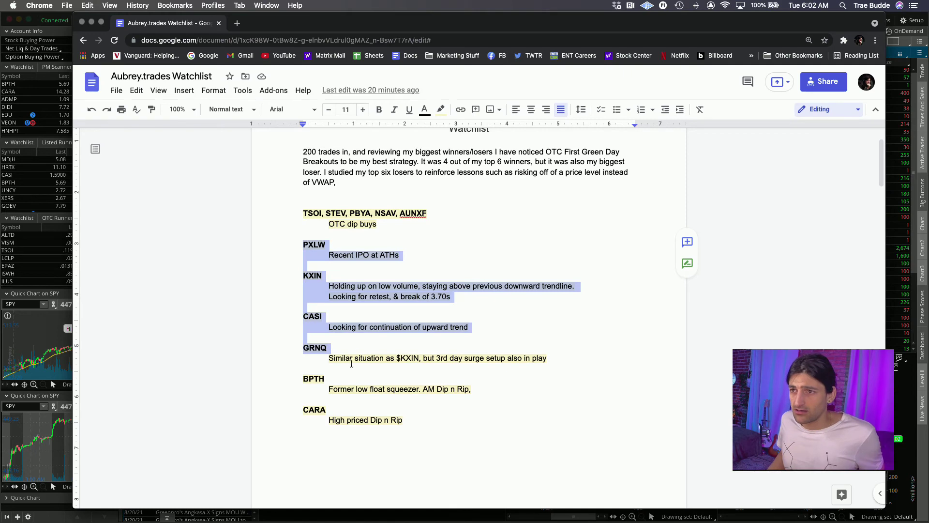
pyautogui.press('super+Tab')
pyautogui.press('super+Tab')
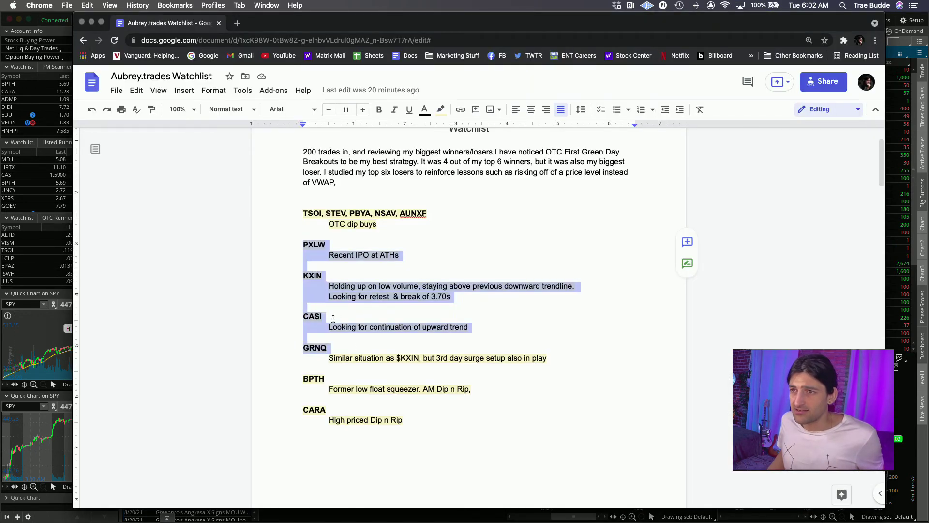
pyautogui.press('super+Tab')
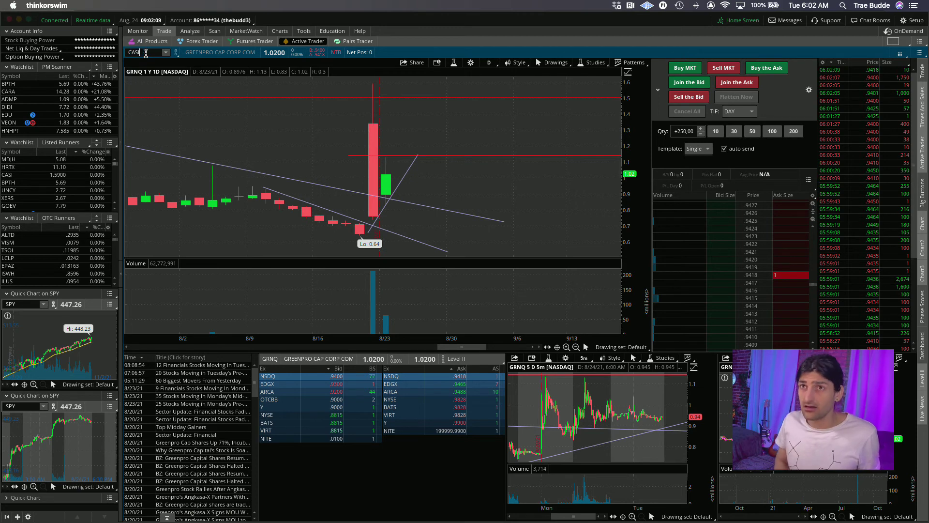
# Load CASI into the linked charts and zoom its daily chart out to show March through November
pyautogui.press('Return')
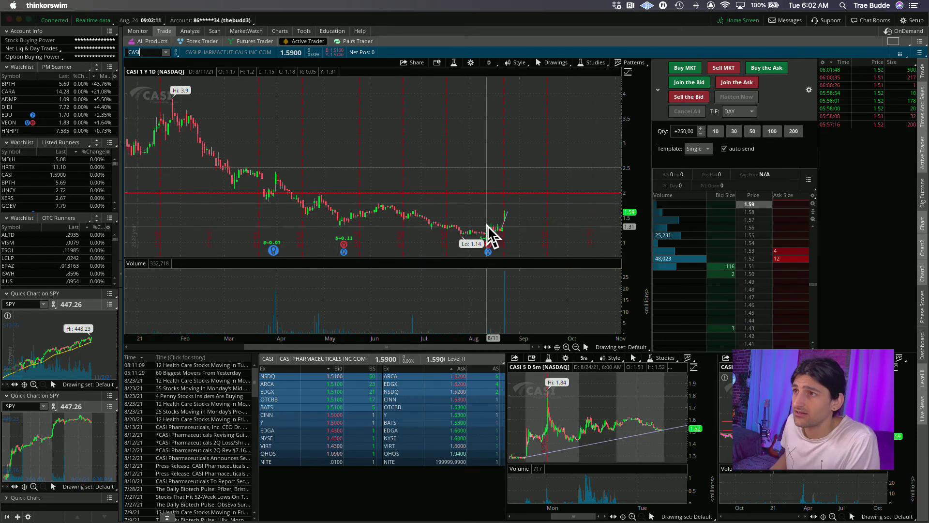
pyautogui.scroll(5, 489, 242)
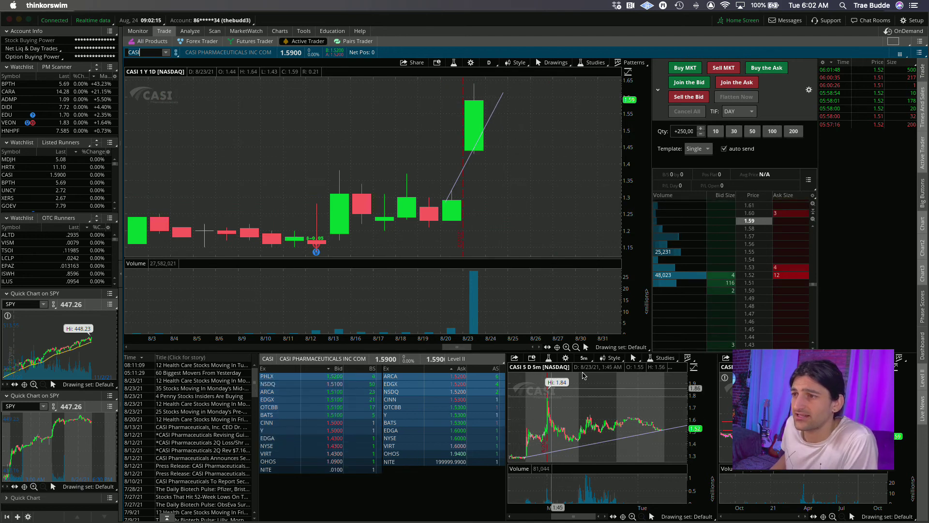
pyautogui.click(575, 347)
pyautogui.click(575, 347)
pyautogui.click(575, 347)
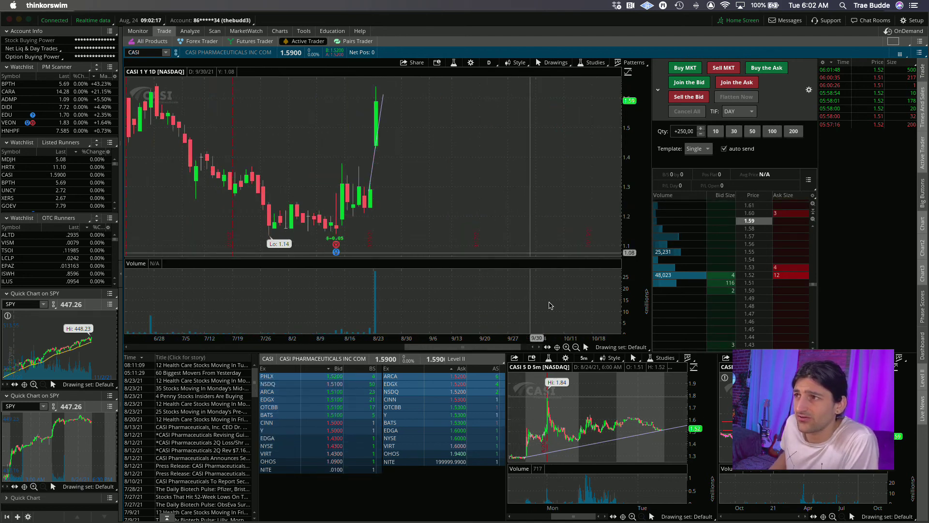
pyautogui.click(576, 347)
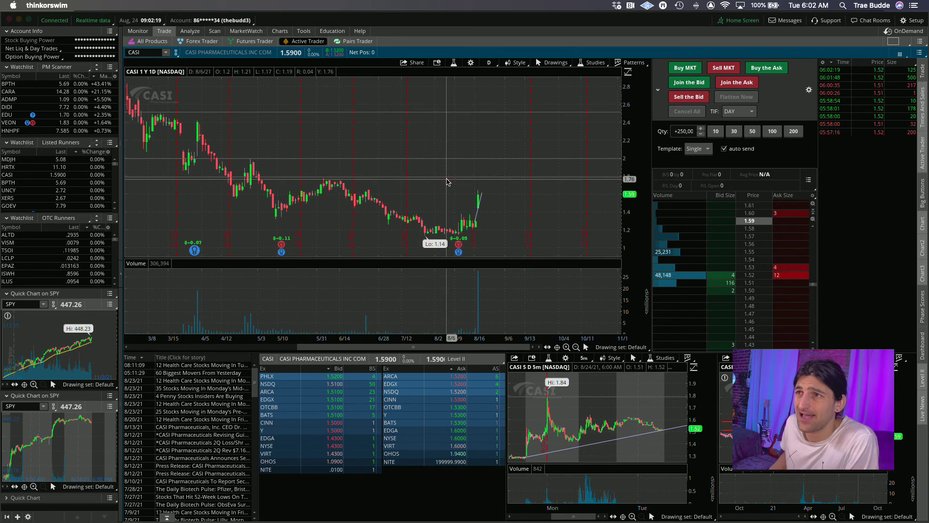